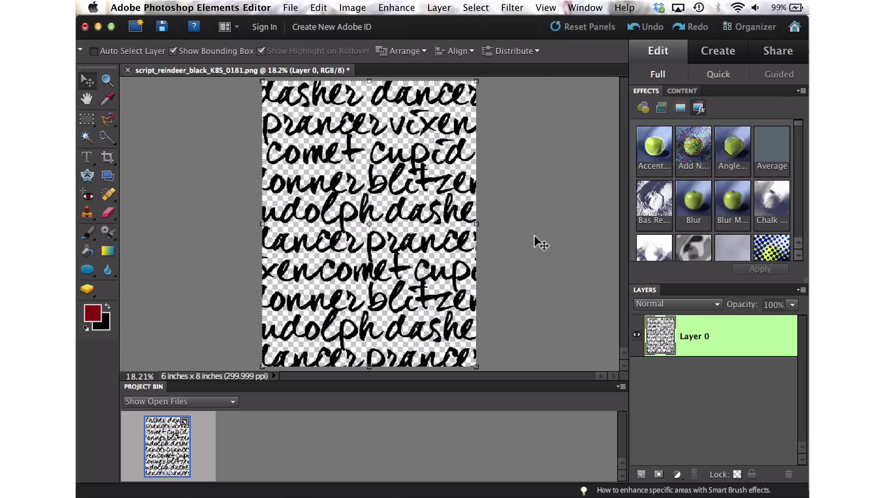
# - Create a new blank white 3 × 4 inch, 300 ppi document, Untitled-1
pyautogui.click(290, 7)
pyautogui.moveTo(298, 23)
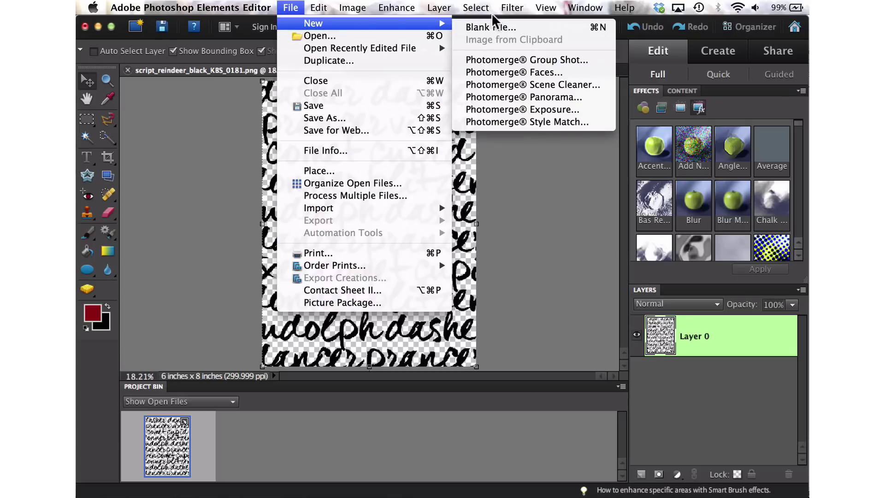
pyautogui.click(501, 27)
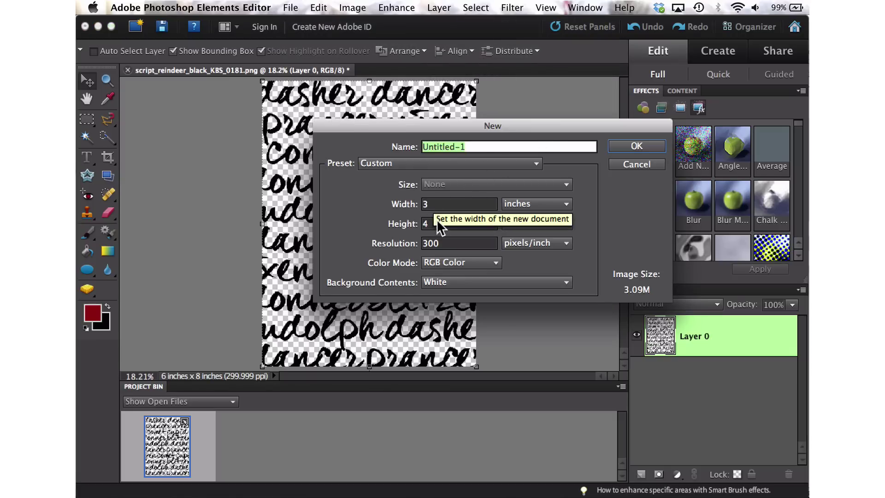
pyautogui.click(638, 144)
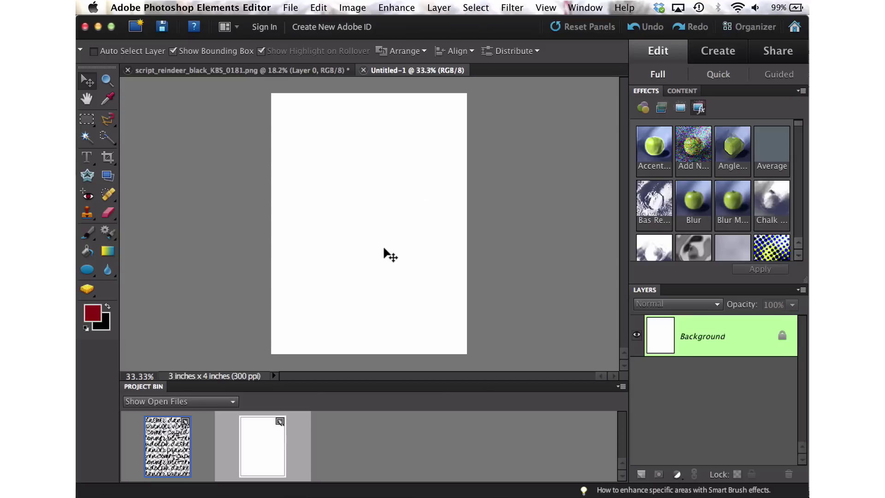
# - Keep dark red as the foreground colour and fill the white canvas with it using the Paint Bucket
pyautogui.click(94, 314)
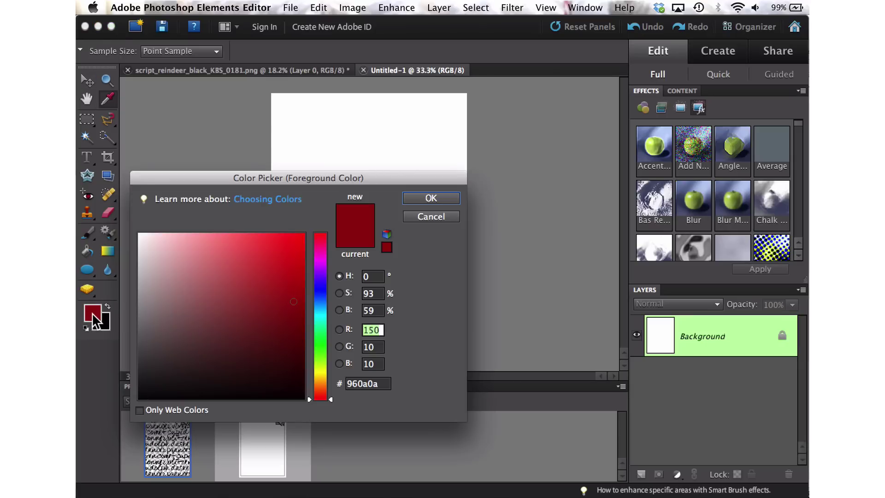
pyautogui.click(428, 195)
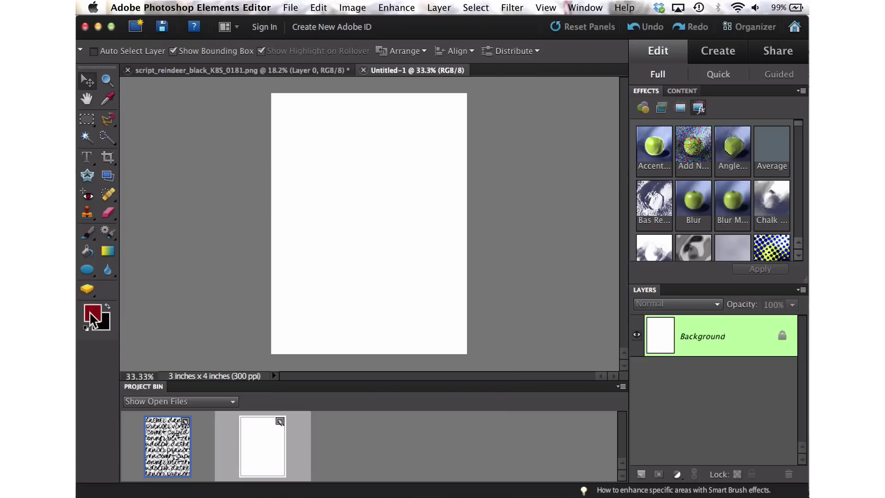
pyautogui.click(84, 252)
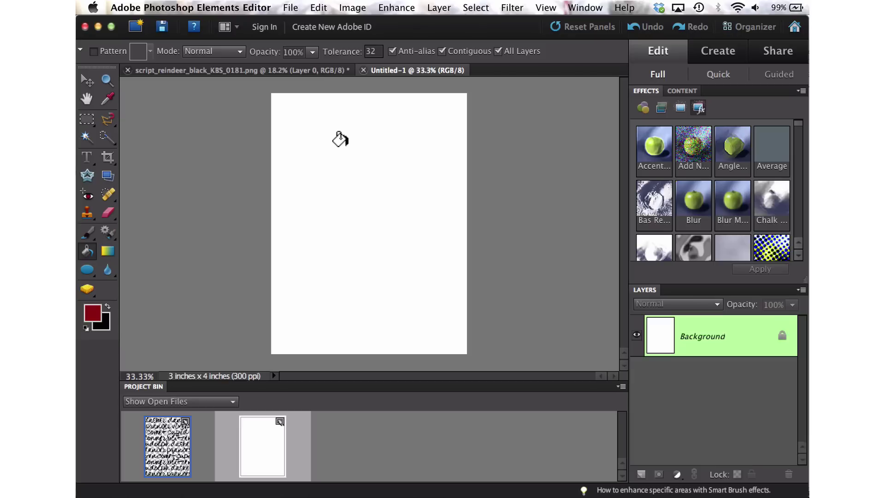
pyautogui.click(339, 139)
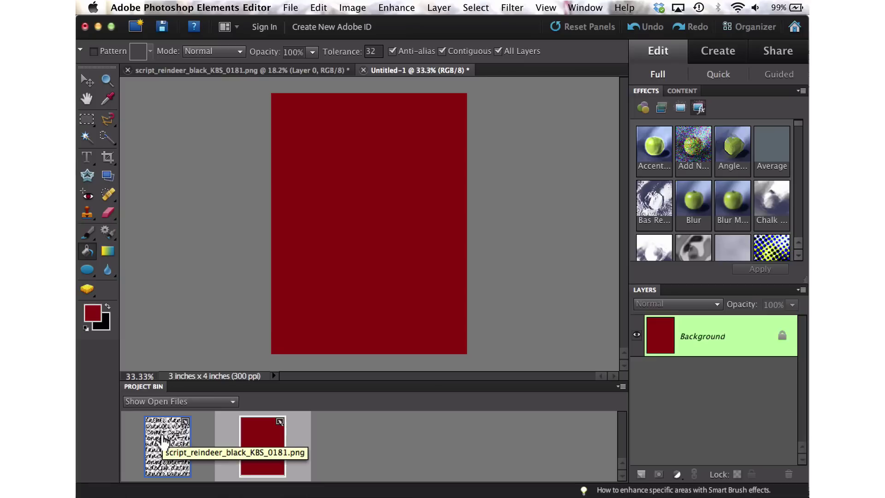
# - Place the reindeer script PNG on the card, scaled to 50% and aligned to the card's top
pyautogui.moveTo(162, 440); pyautogui.dragTo(367, 235)
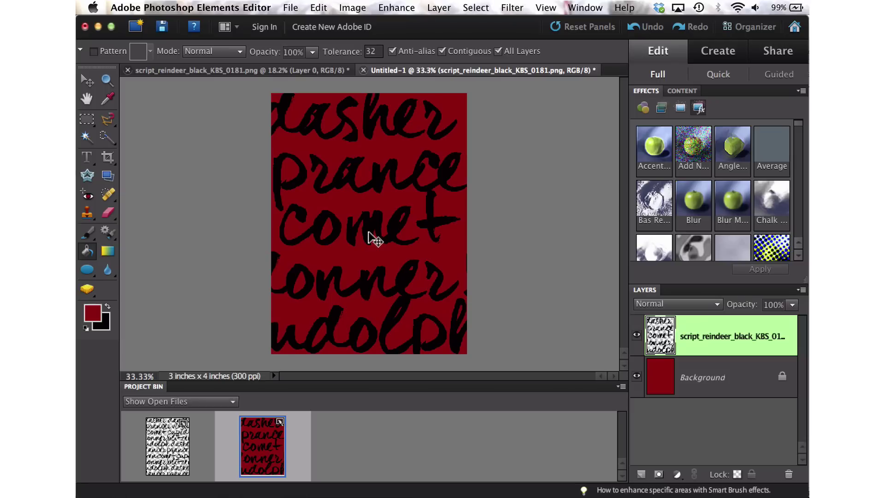
pyautogui.press('super+minus')
pyautogui.press('super+minus')
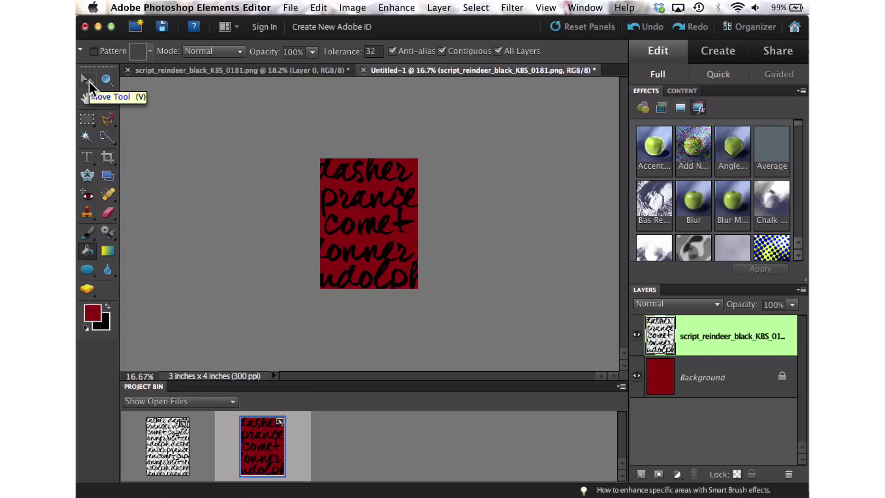
pyautogui.click(89, 82)
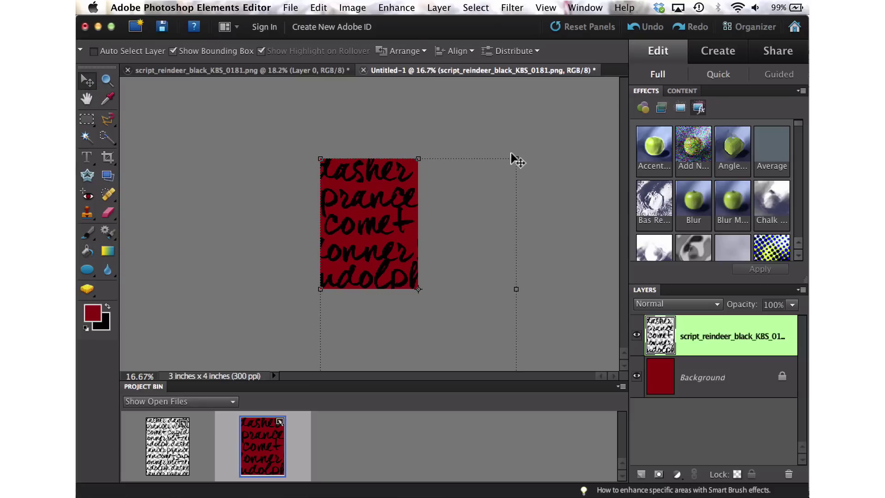
pyautogui.moveTo(513, 156); pyautogui.dragTo(463, 230)
pyautogui.moveTo(402, 256); pyautogui.dragTo(397, 186)
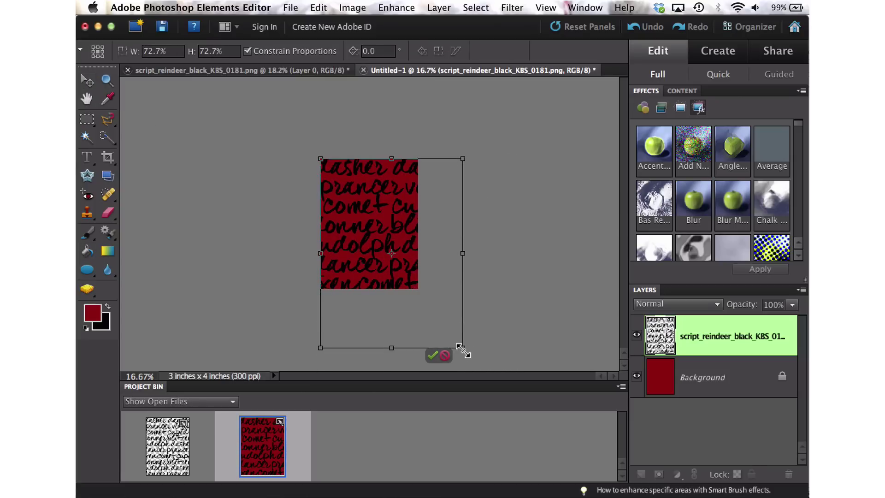
pyautogui.moveTo(459, 345); pyautogui.dragTo(412, 289)
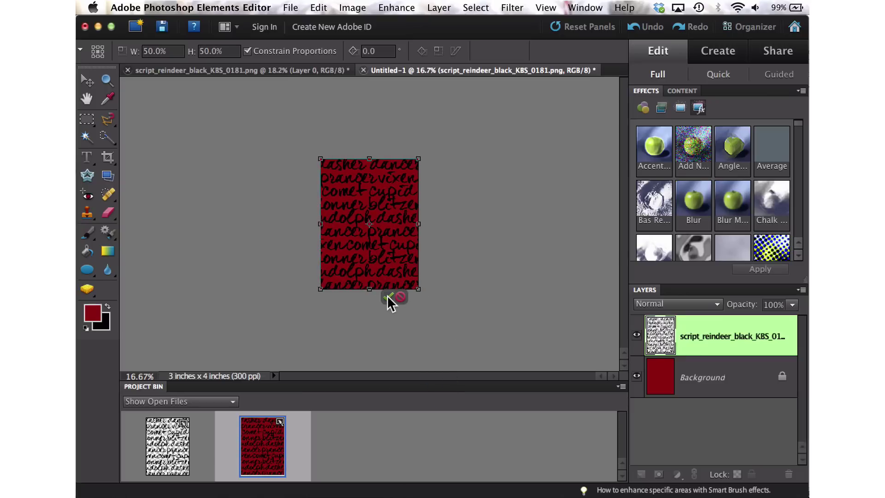
pyautogui.click(387, 296)
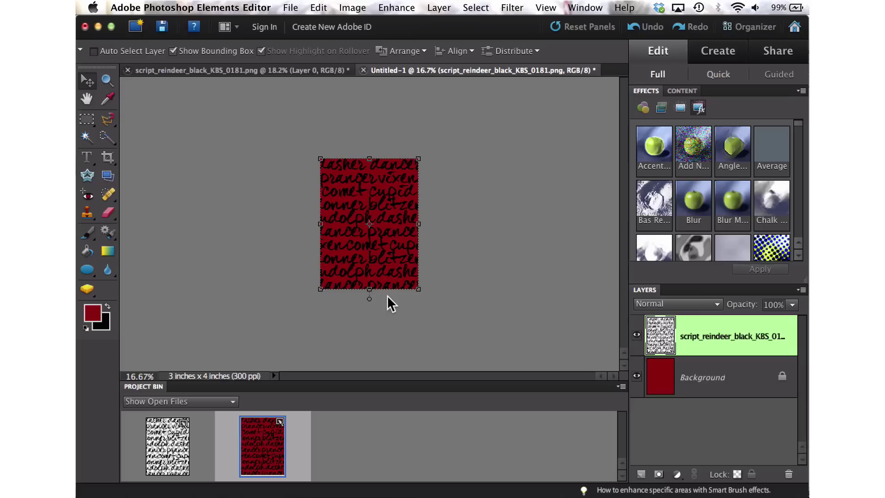
pyautogui.press('super+equal')
pyautogui.press('super+equal')
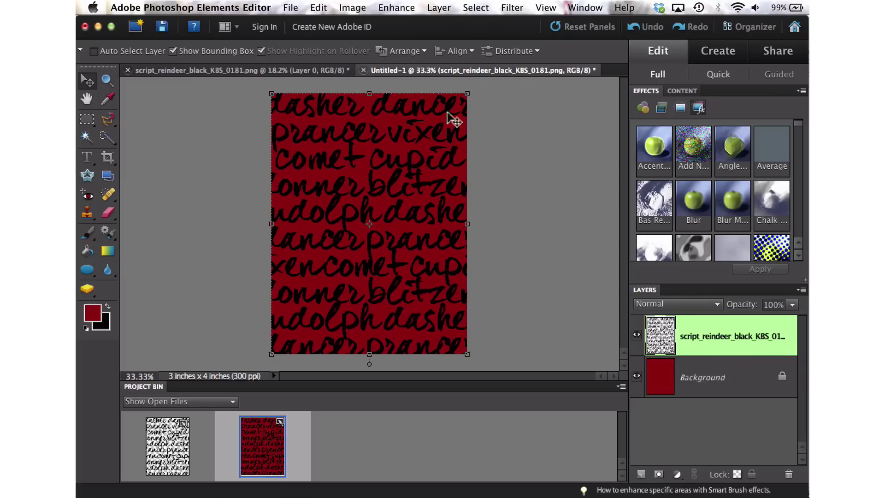
# - Fill the script layer with White using Fill Layer, keeping the letters' shape
pyautogui.click(320, 8)
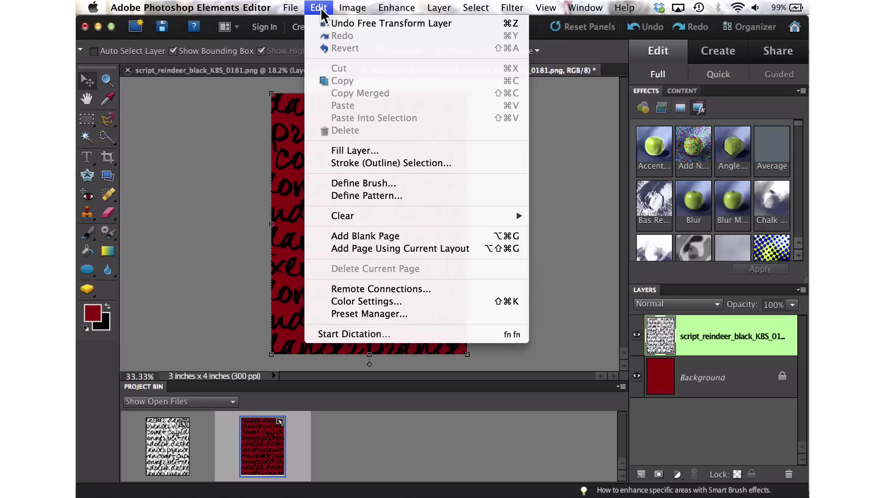
pyautogui.click(375, 150)
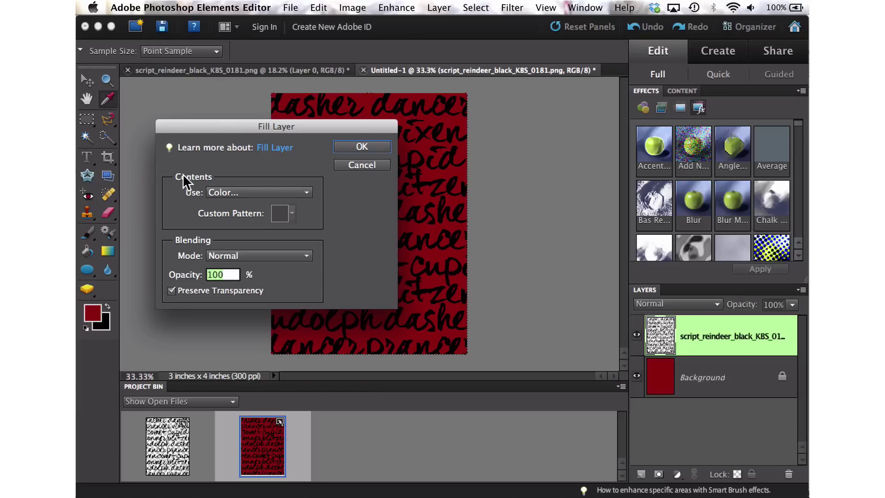
pyautogui.click(237, 191)
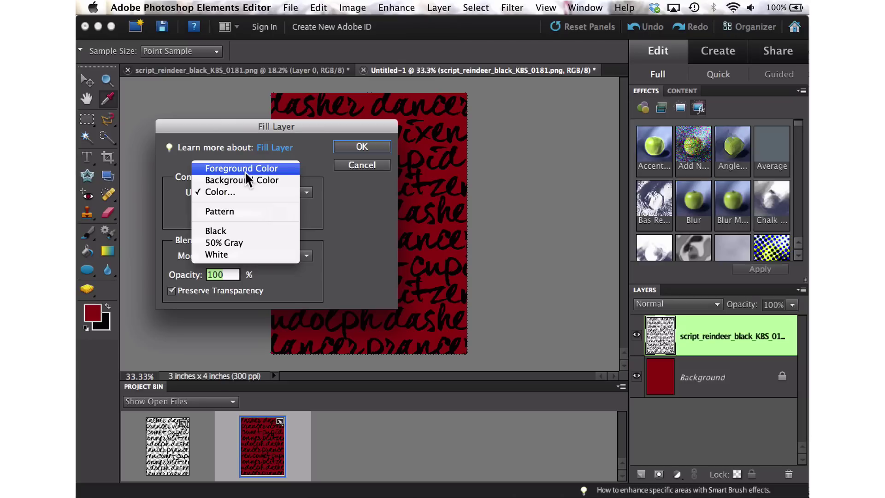
pyautogui.click(255, 250)
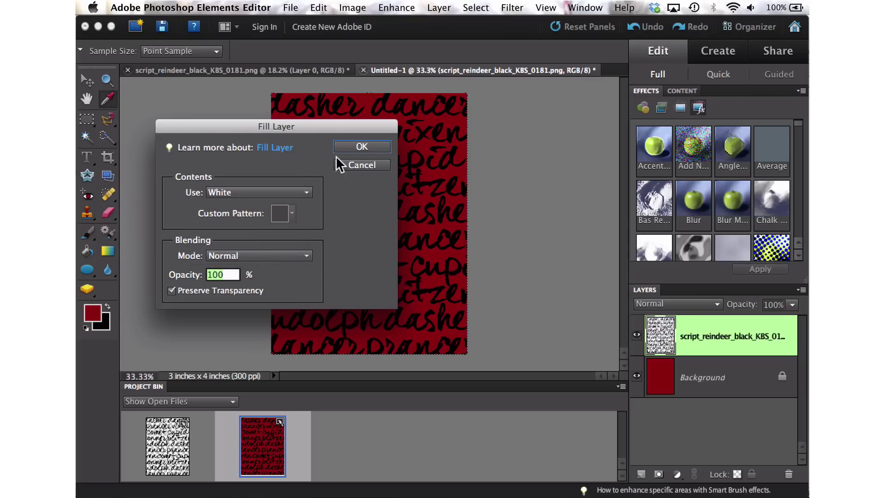
pyautogui.click(362, 146)
pyautogui.press('v')
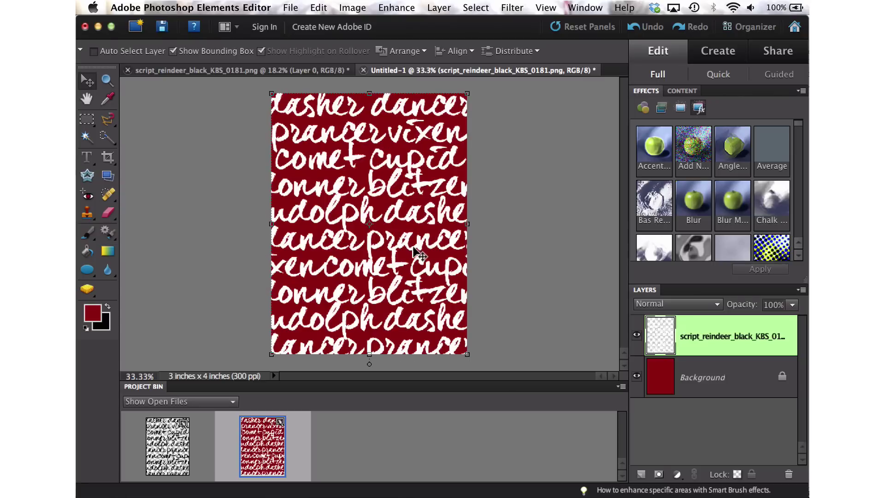
pyautogui.click(793, 304)
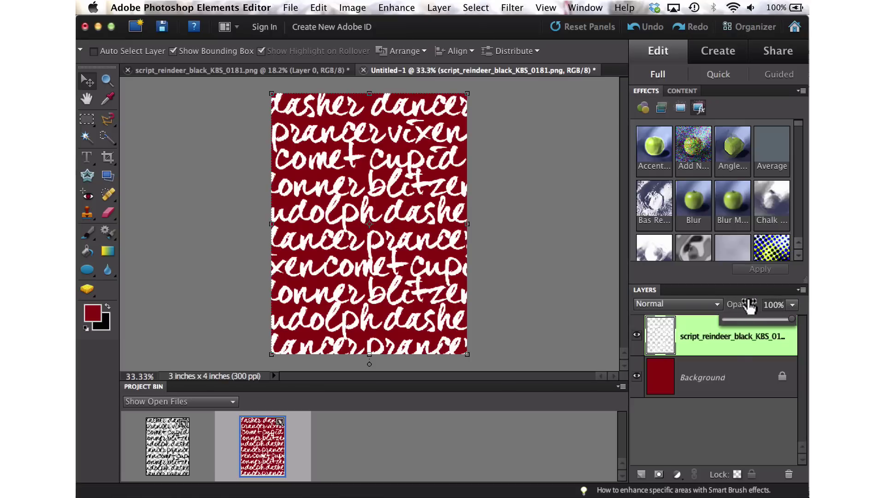
pyautogui.click(736, 416)
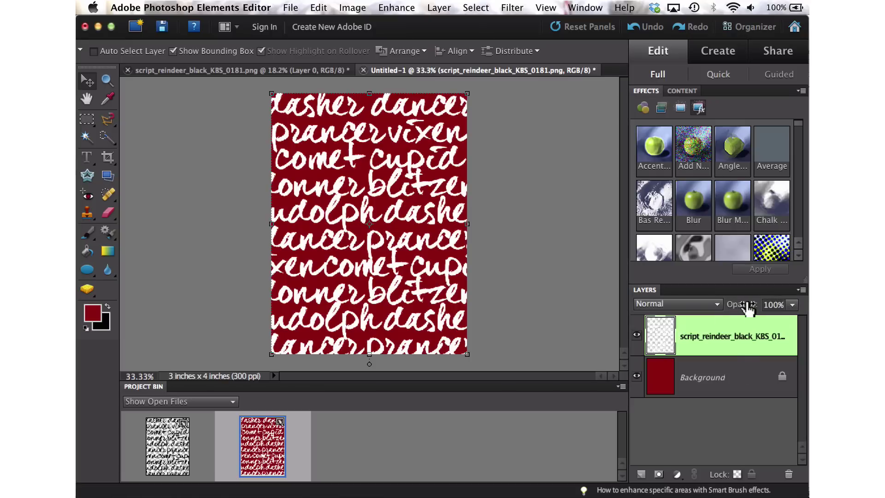
pyautogui.moveTo(747, 309); pyautogui.dragTo(710, 312)
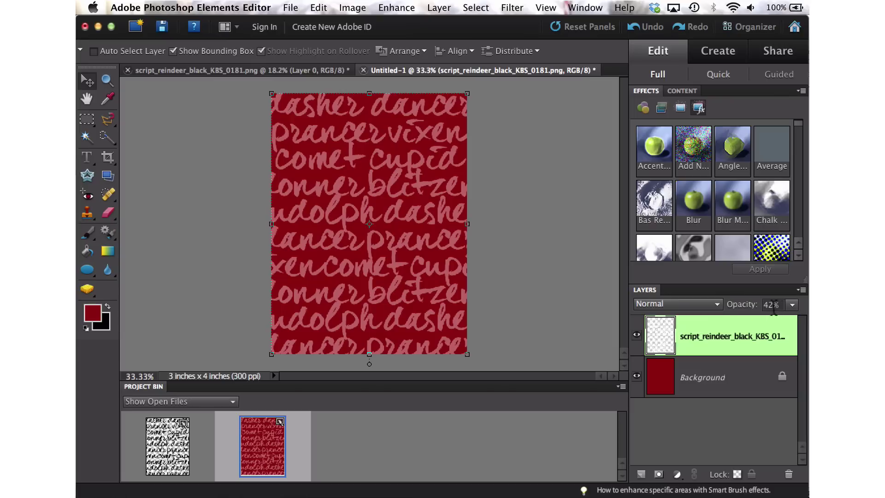
pyautogui.click(792, 306)
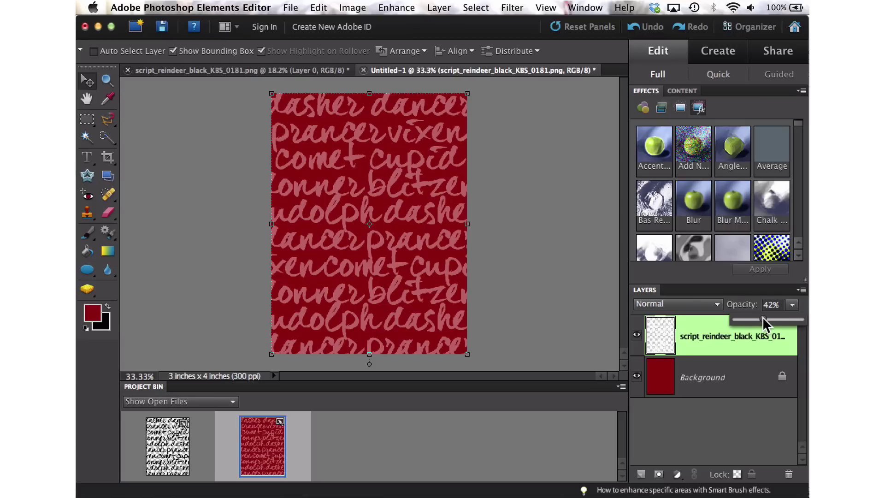
pyautogui.moveTo(783, 318); pyautogui.dragTo(761, 318)
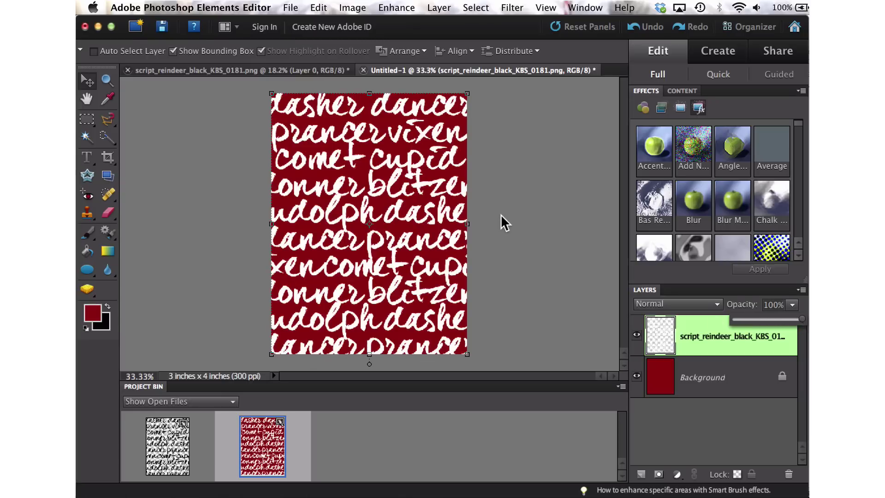
# - In Fill Layer, set the script layer's fill contents to a custom Color
pyautogui.click(316, 7)
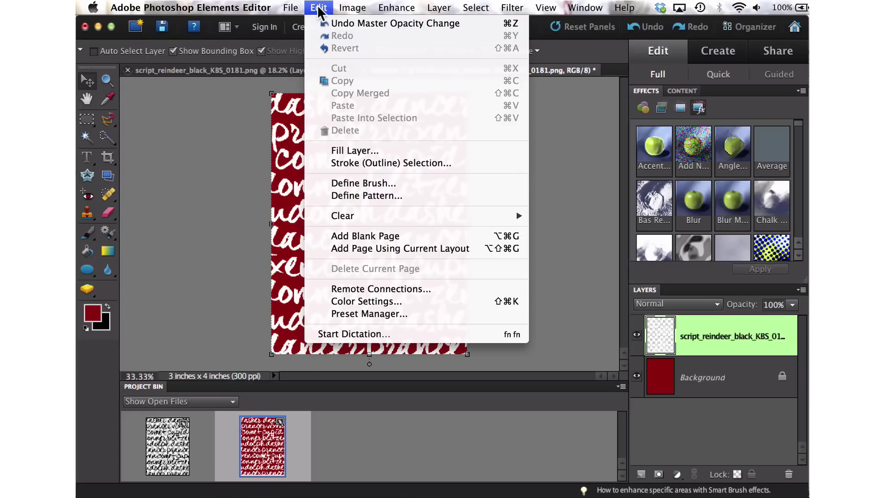
pyautogui.click(376, 147)
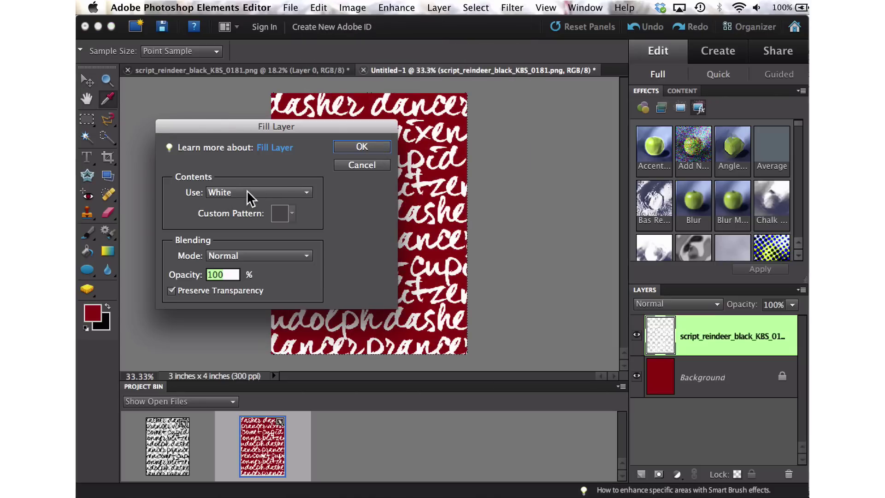
pyautogui.click(247, 190)
pyautogui.click(248, 137)
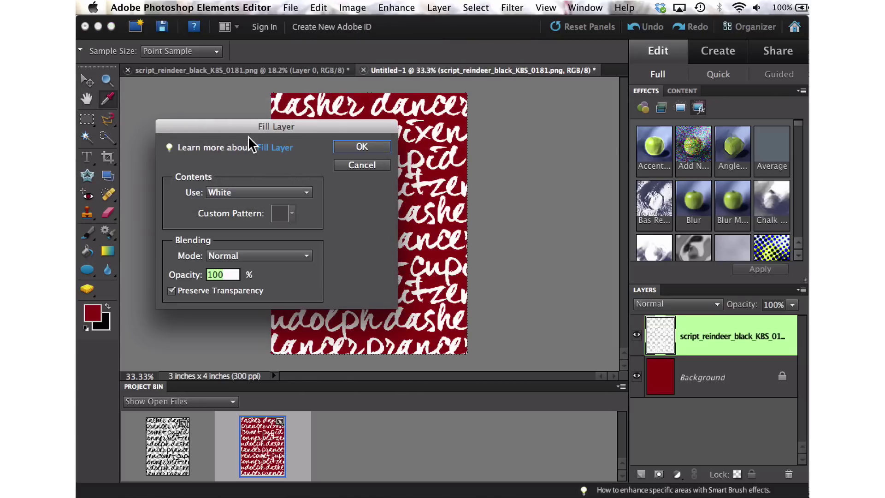
pyautogui.click(243, 194)
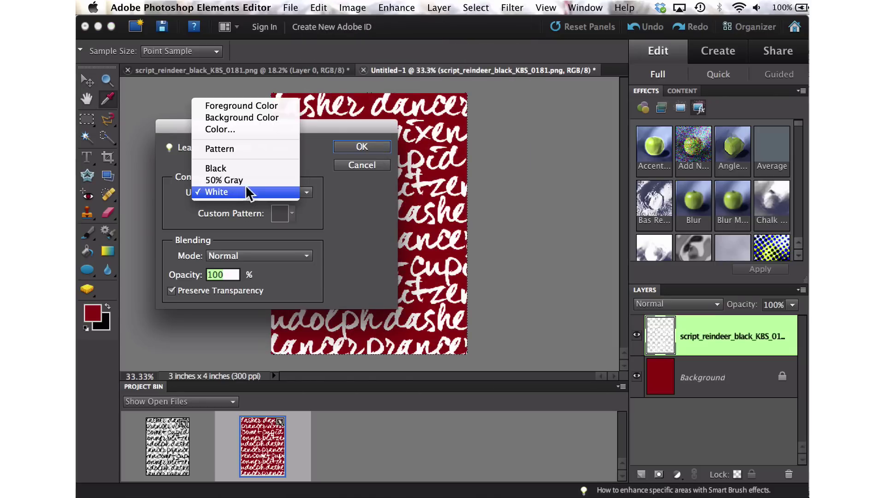
pyautogui.click(249, 128)
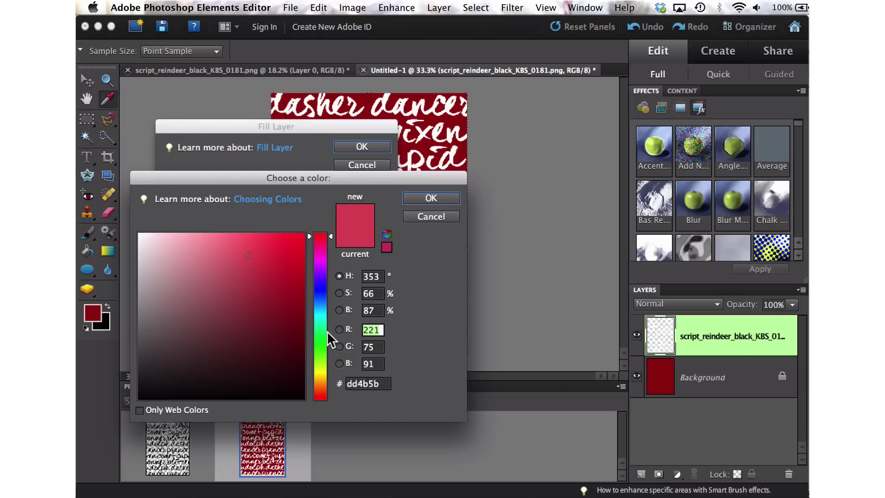
# - Choose soft green #5eb46c and fill the script lettering with it
pyautogui.click(321, 333)
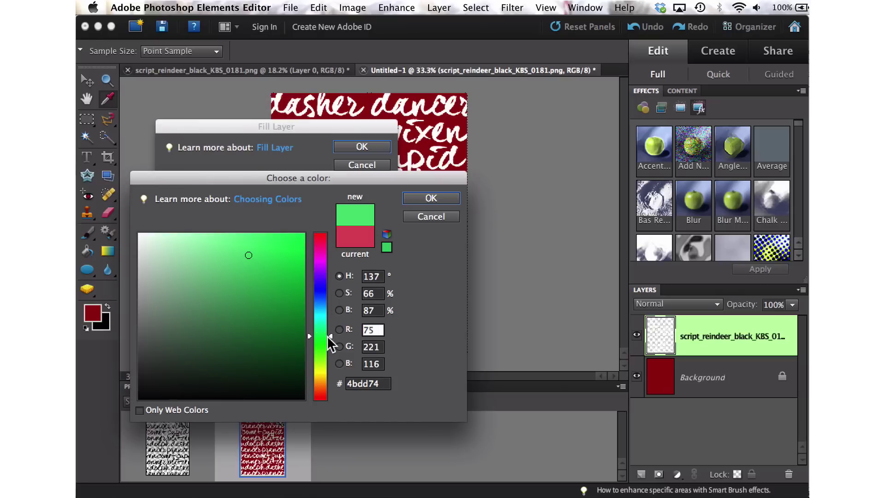
pyautogui.moveTo(330, 335); pyautogui.dragTo(330, 342)
pyautogui.click(331, 343)
pyautogui.moveTo(331, 344); pyautogui.dragTo(331, 339)
pyautogui.moveTo(279, 314); pyautogui.dragTo(244, 315)
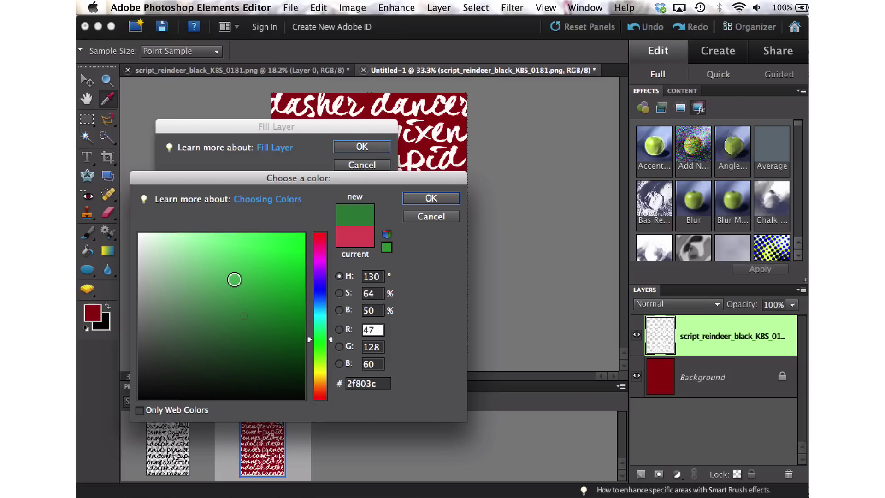
pyautogui.click(234, 279)
pyautogui.click(218, 282)
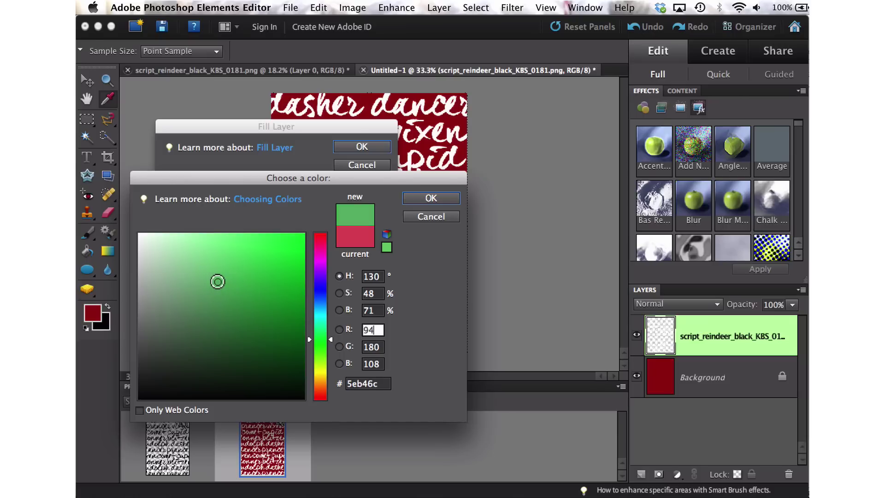
pyautogui.click(418, 197)
pyautogui.click(362, 147)
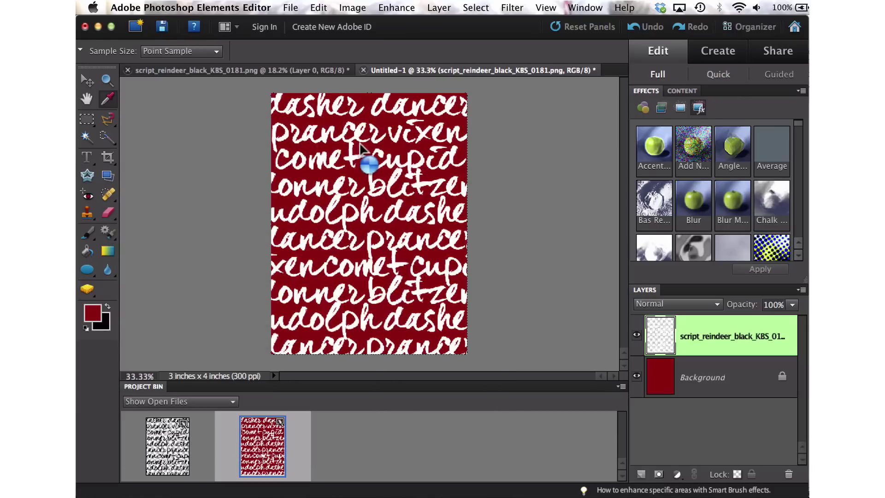